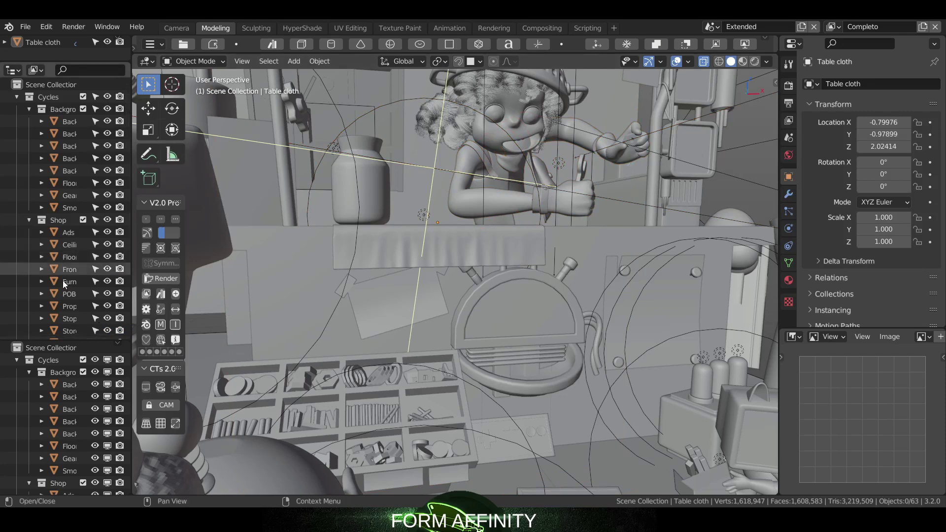
Select Ads and the Cristal dome, then collapse the Shop, Background, Girl and remaining collections
left_click(74, 232)
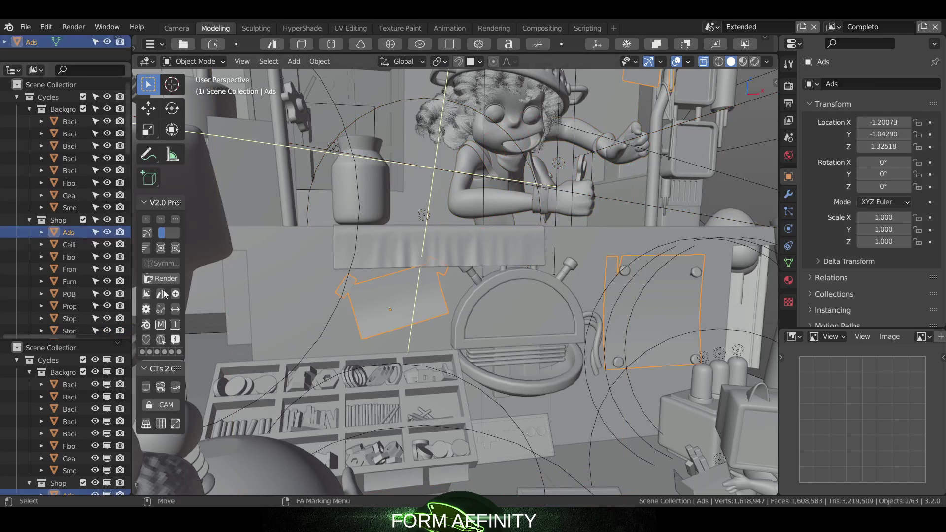
left_click(508, 323)
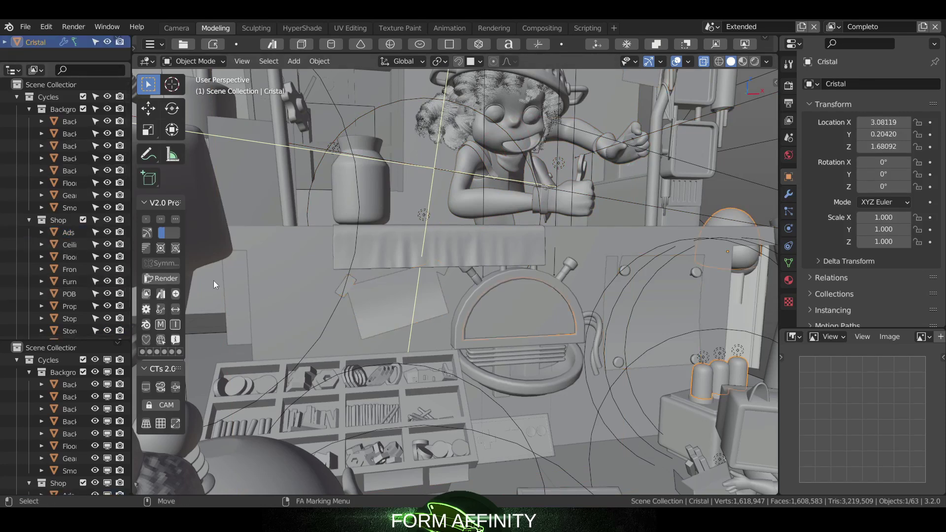
left_click(26, 220)
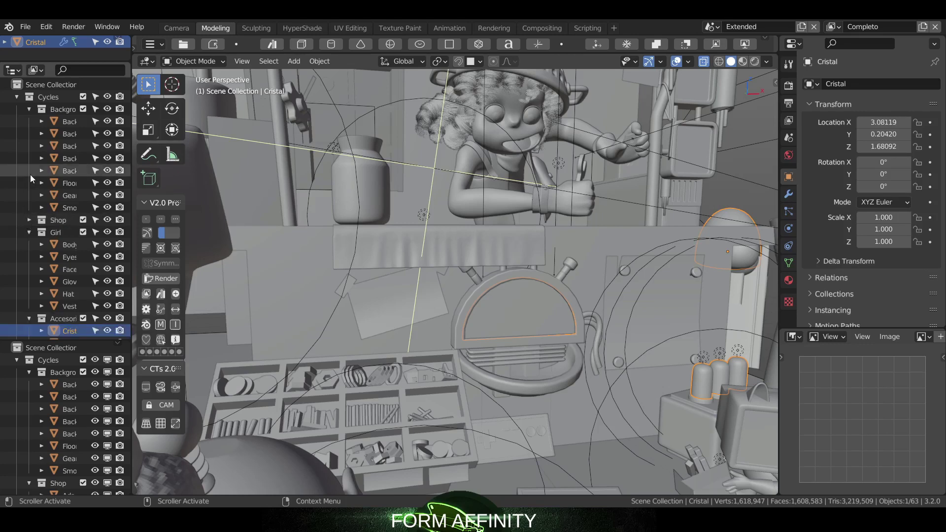
left_click(29, 108)
left_click(31, 132)
left_click_drag(30, 146, 29, 159)
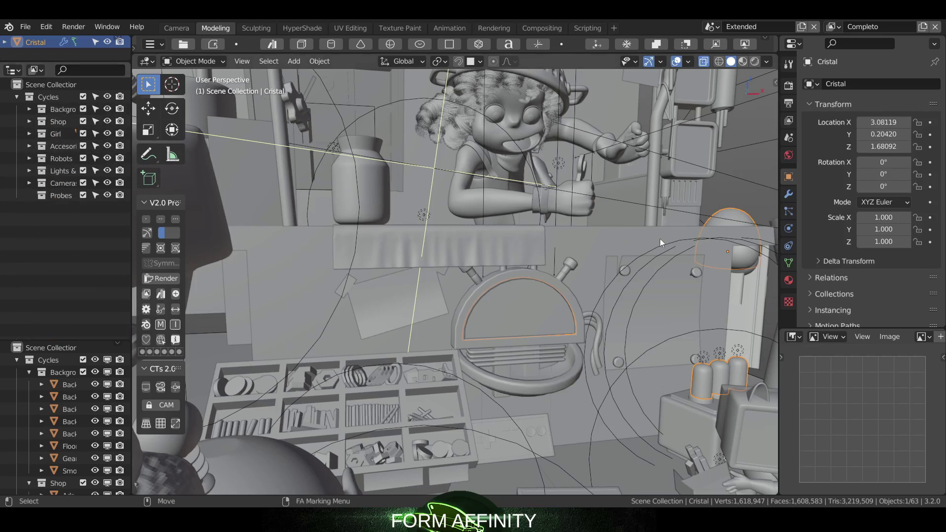
Select the Stoplight, Table, Table cloth, Stoplight again and the Cristal dome in the viewport
left_click(685, 153)
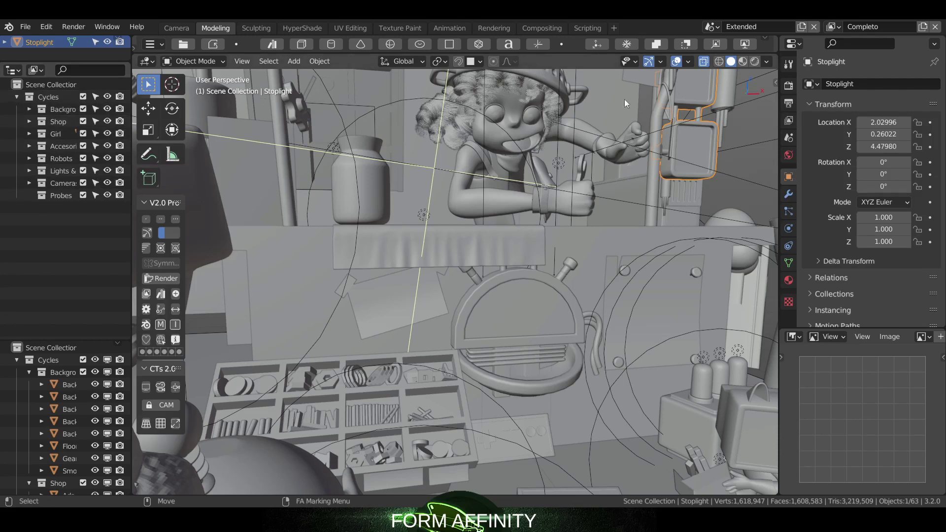
left_click(363, 164)
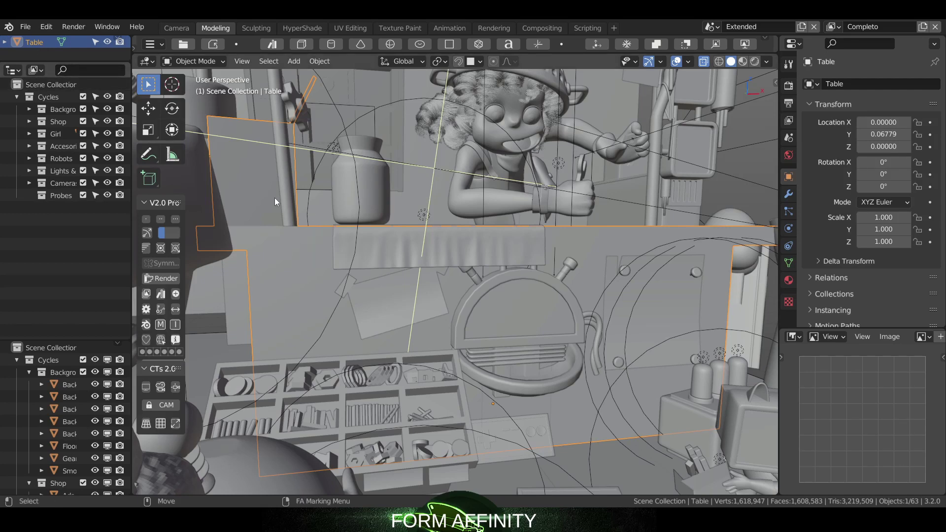
left_click(388, 176)
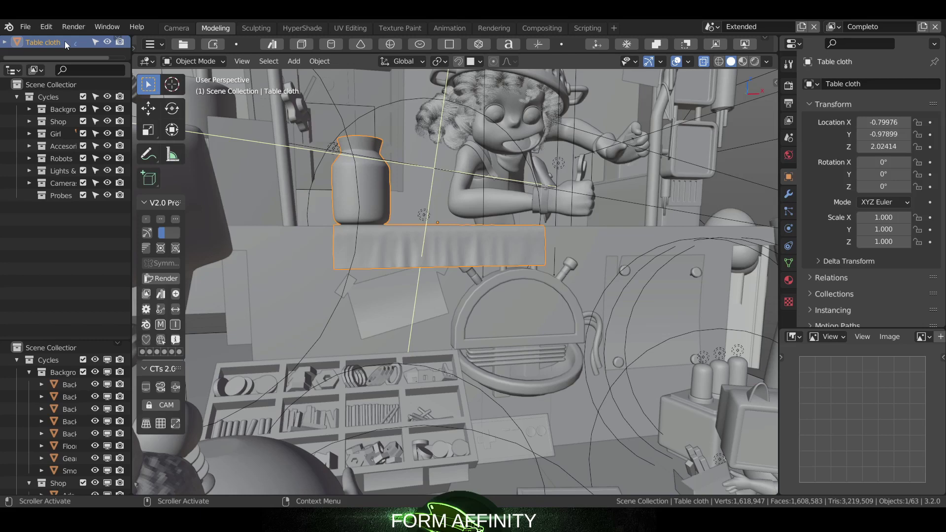
left_click(696, 138)
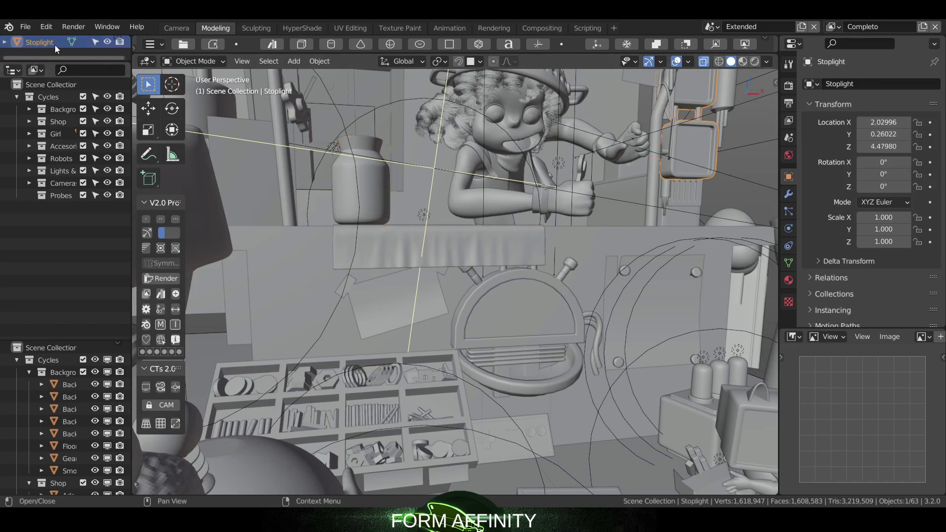
left_click(532, 312)
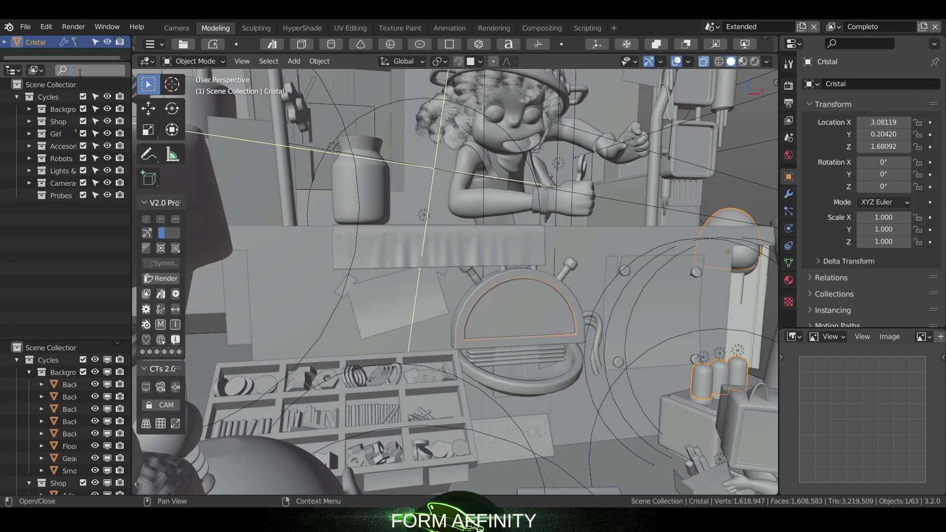
Leave the outliner search field
left_click(65, 127)
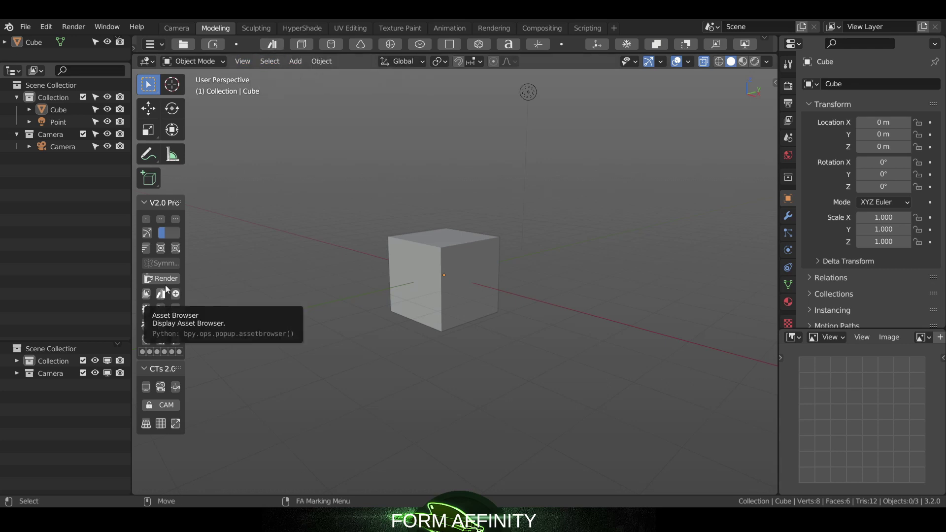
left_click(283, 47)
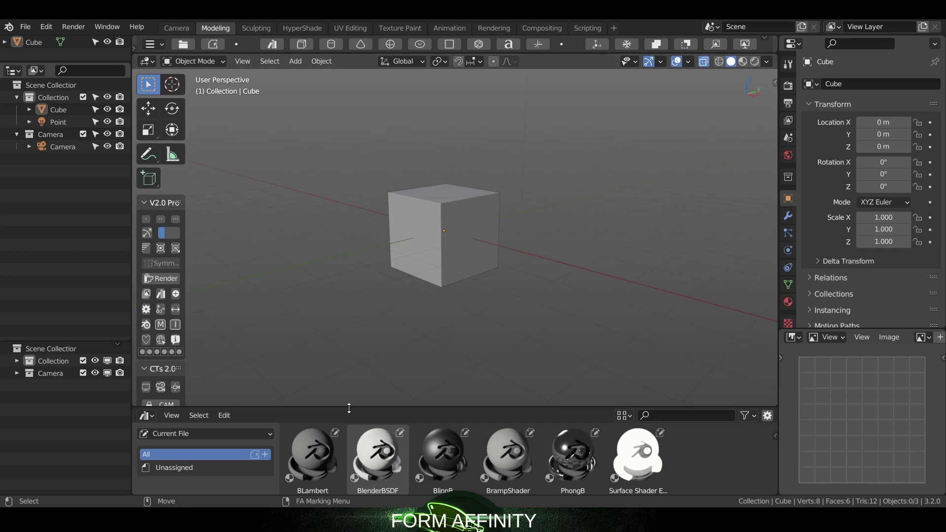
left_click(272, 45)
left_click(272, 46)
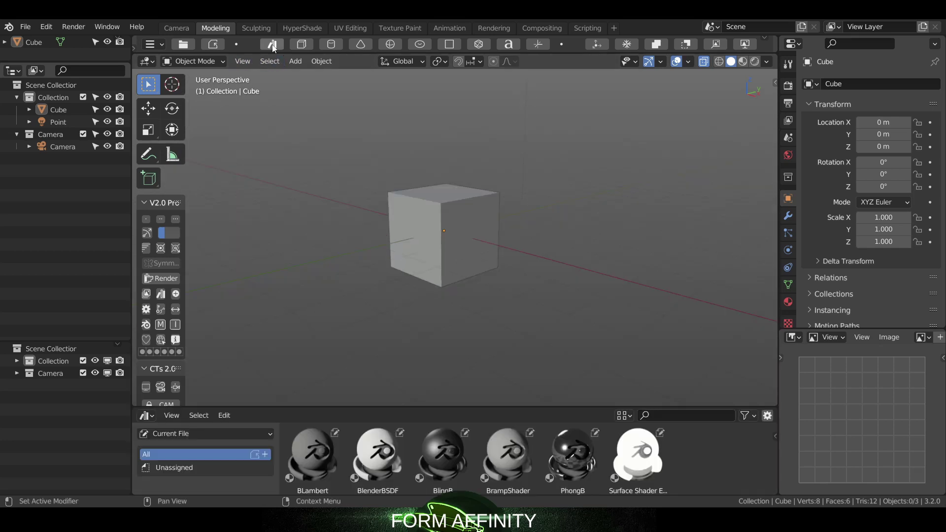
left_click(273, 45)
left_click(273, 45)
left_click(272, 45)
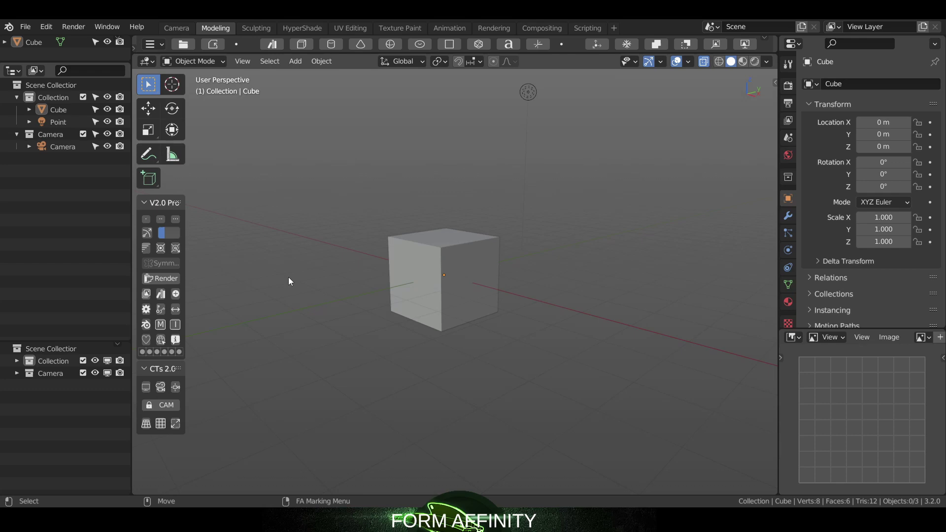
Open the Asset Browser in a floating window, move it into place, and close it
left_click(163, 294)
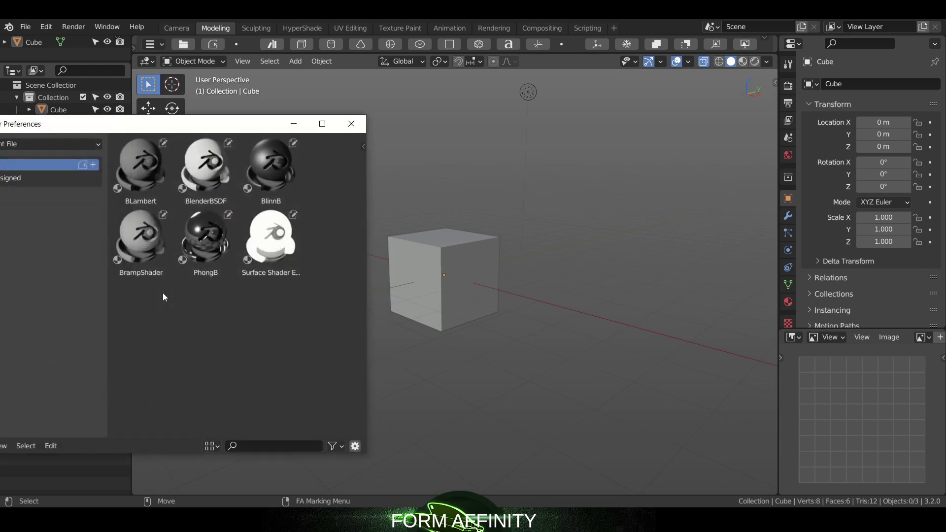
left_click_drag(202, 128, 325, 112)
left_click(503, 109)
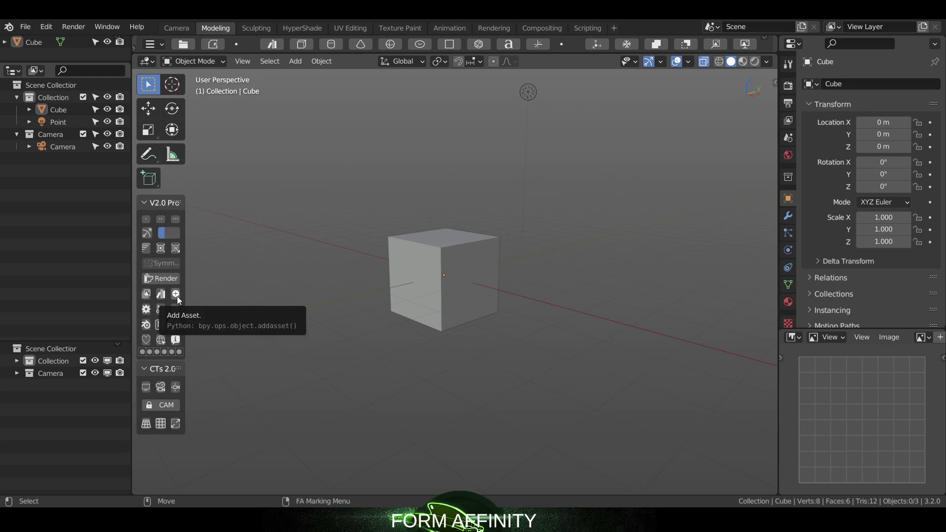
Mark the cube as an asset with Add Asset and confirm Cube appears in the Asset Browser
left_click(430, 228)
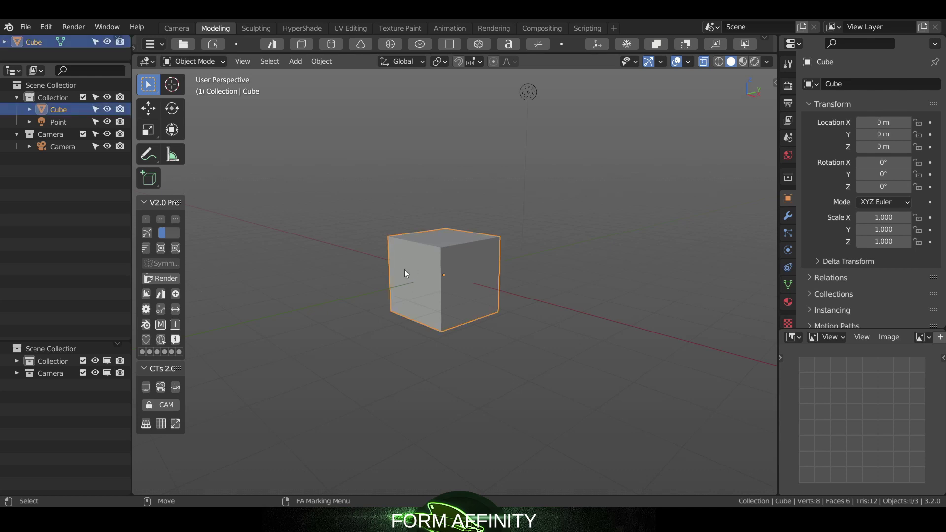
left_click(177, 295)
left_click(161, 295)
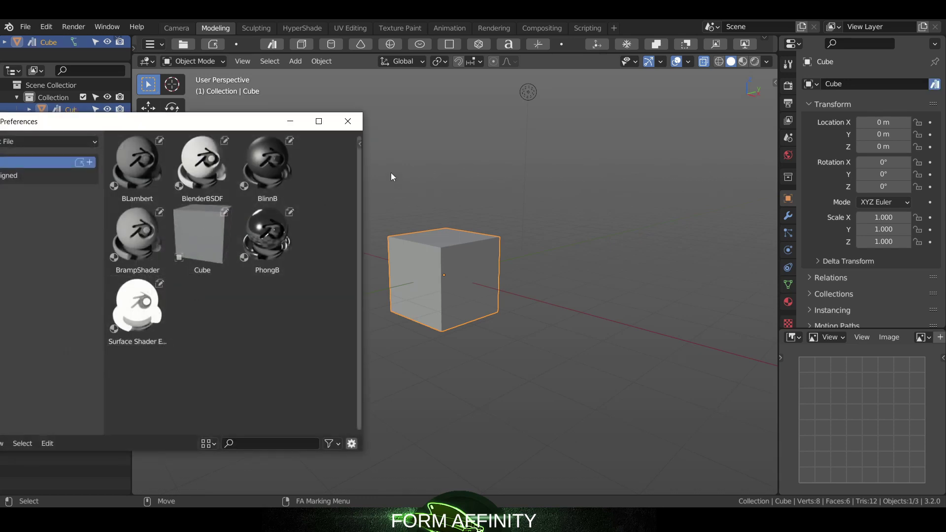
left_click(348, 121)
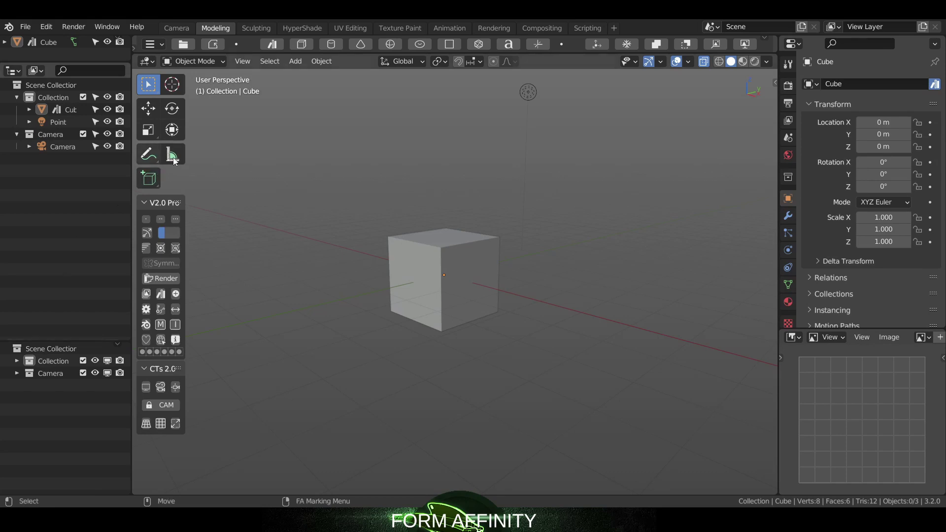
left_click(310, 31)
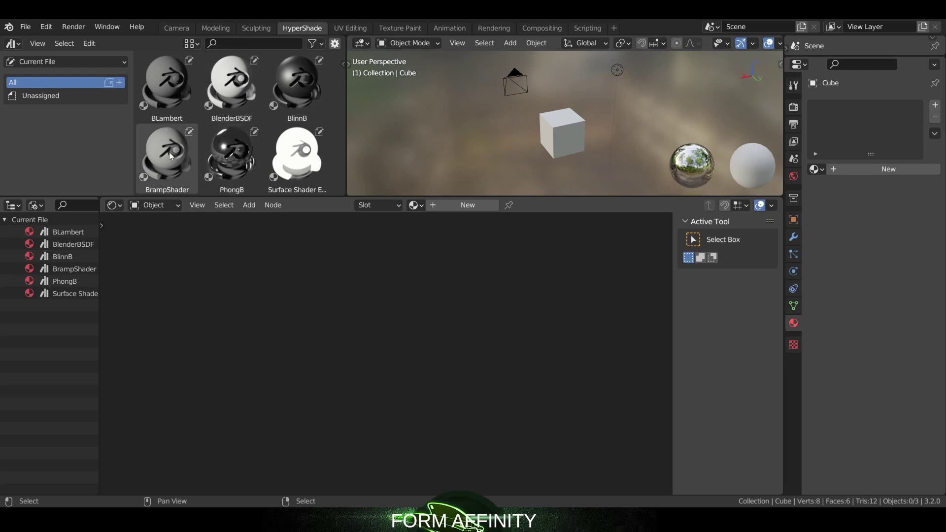
left_click(297, 84)
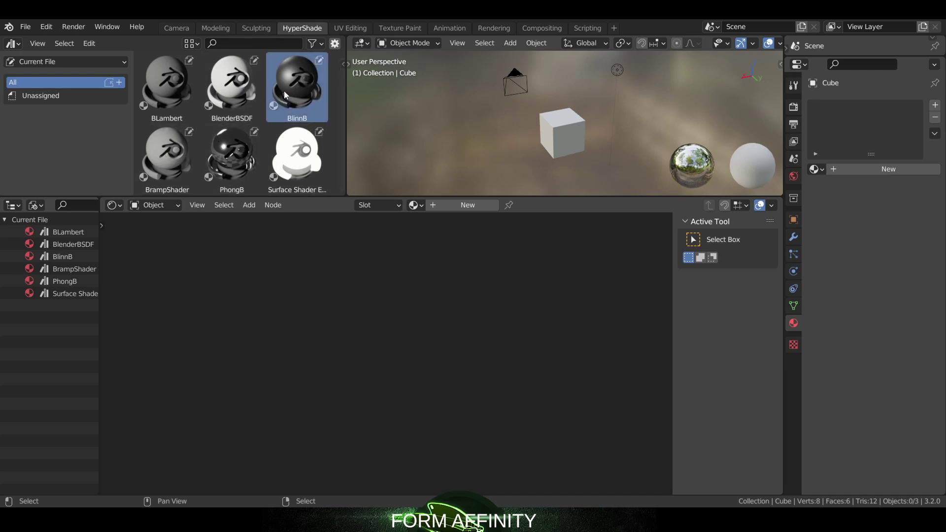
left_click_drag(284, 90, 570, 128)
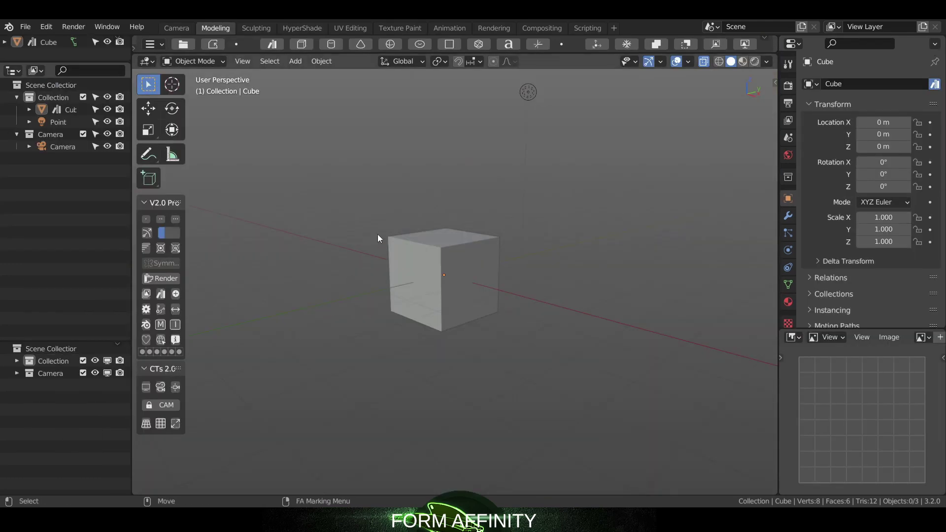
Dismiss the marking menu, zoom and orbit to tilt the view, and select the cube
right_click(363, 234)
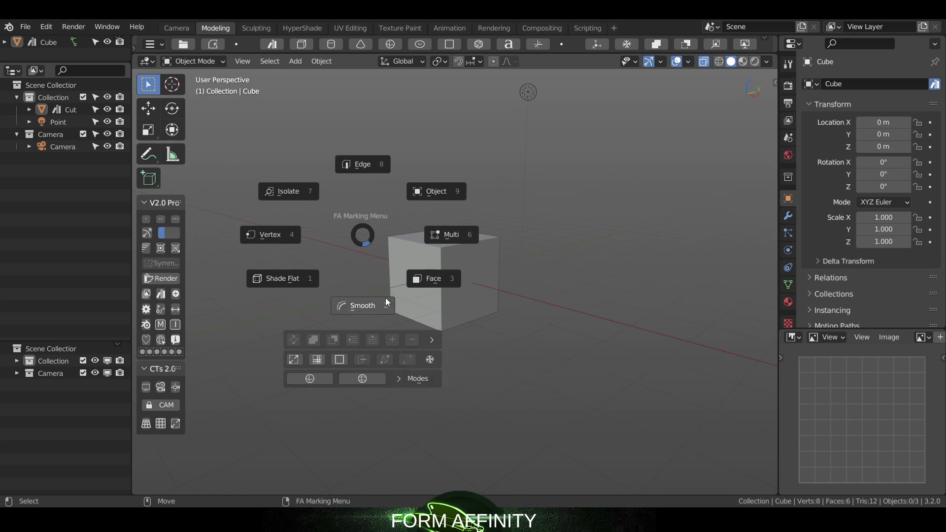
left_click(360, 239)
scroll(381, 275, "up", 4)
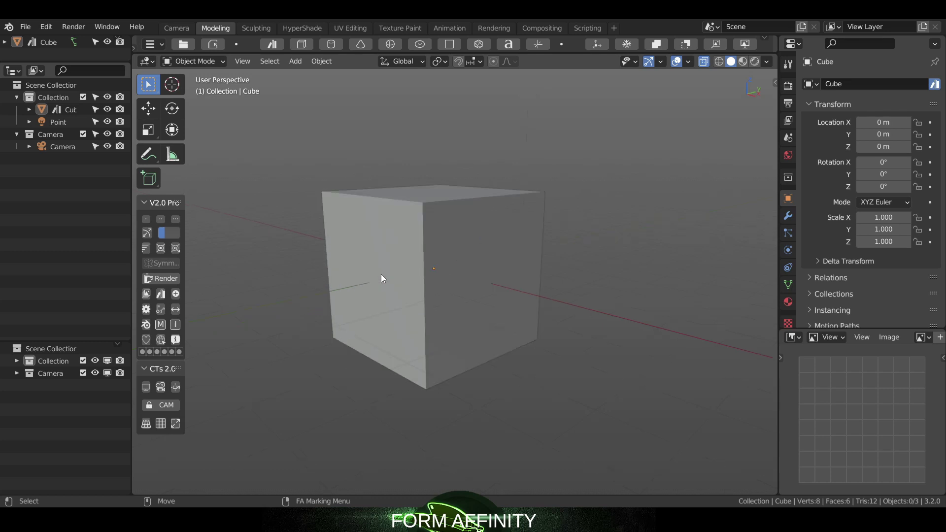
middle_click_drag(380, 272, 366, 217)
left_click(367, 218)
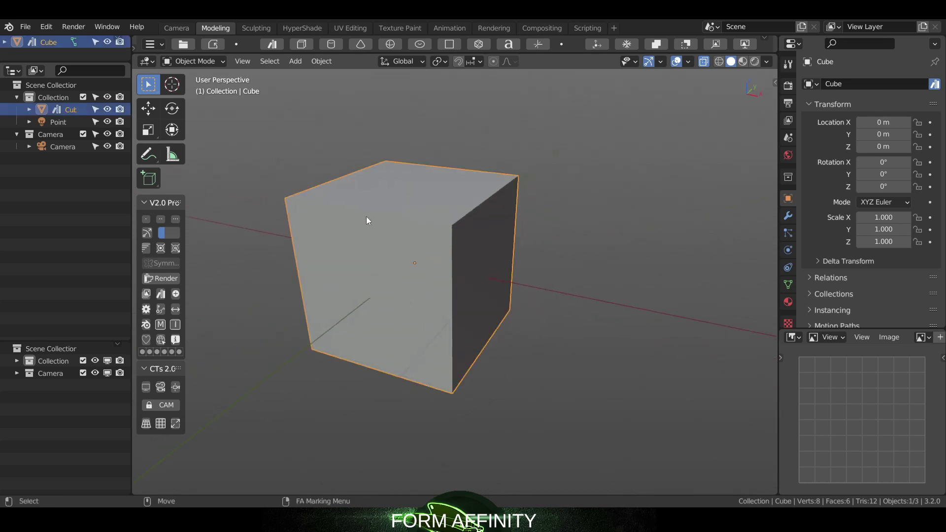
Switch to Vertex mode, select two top-edge corner vertices, and show the Merge options
right_click(366, 218)
left_click(304, 217)
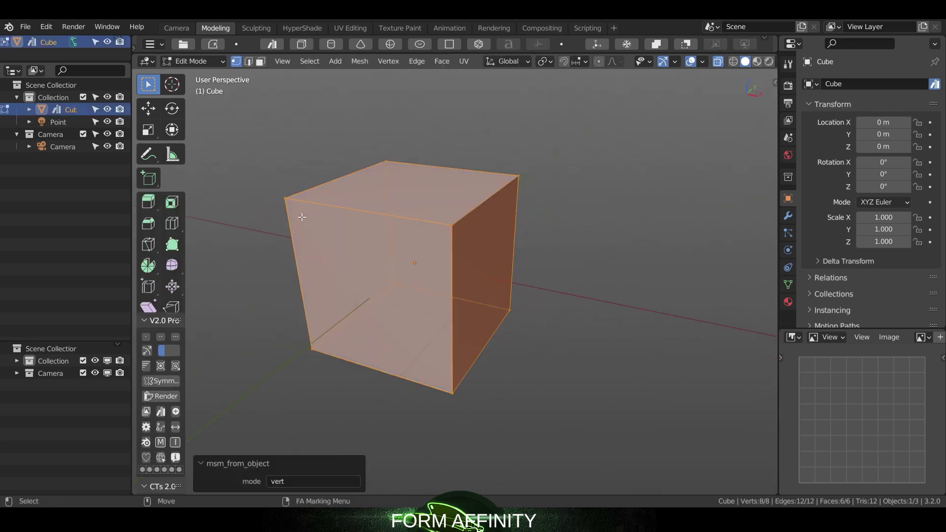
left_click(285, 198)
left_click_drag(365, 147, 399, 177)
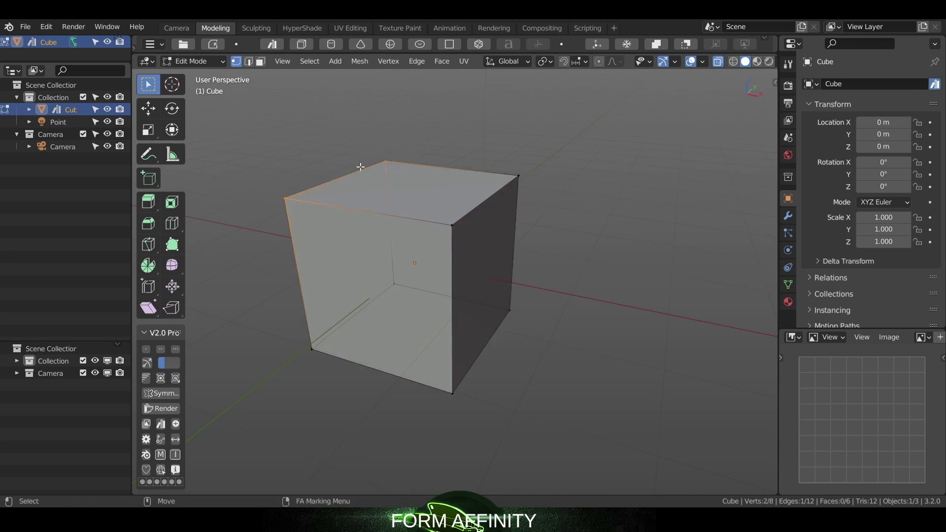
right_click(360, 167)
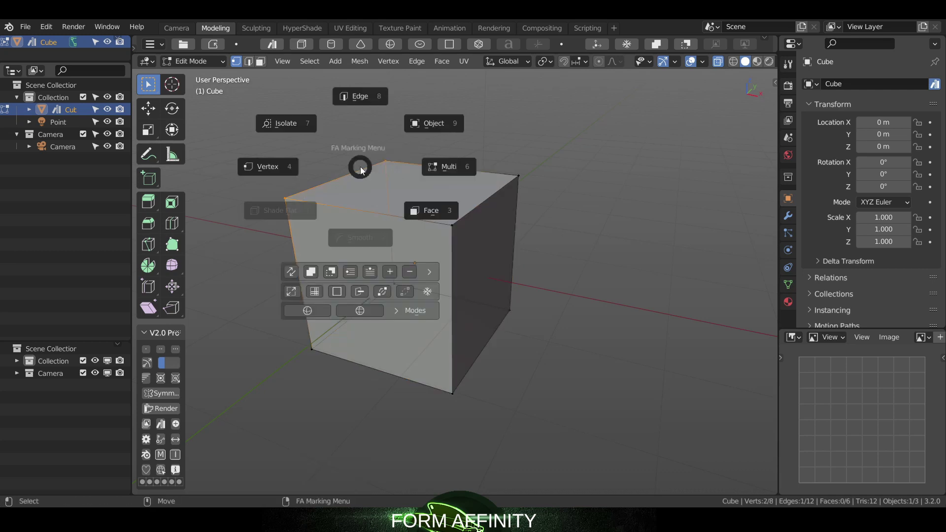
left_click(385, 291)
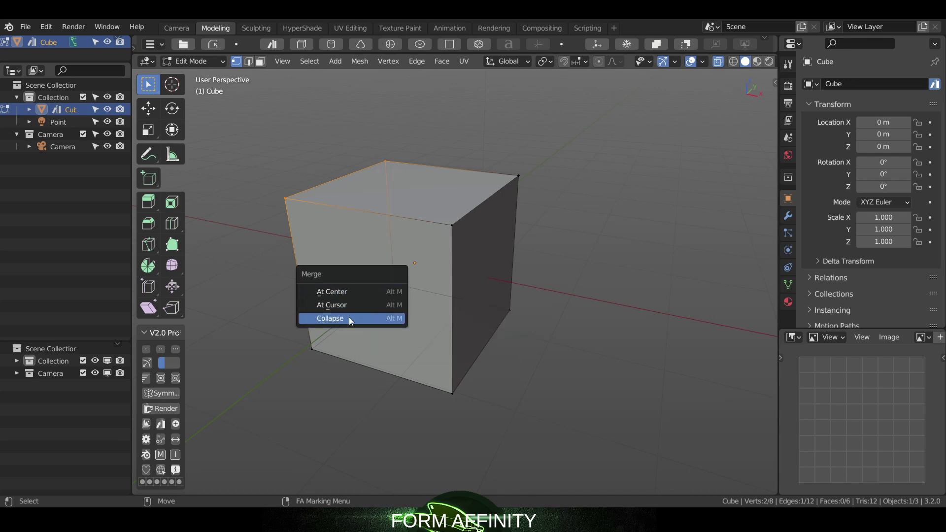
Run Merge by Distance on the vertices with a 0.78 m merge distance
right_click(337, 187)
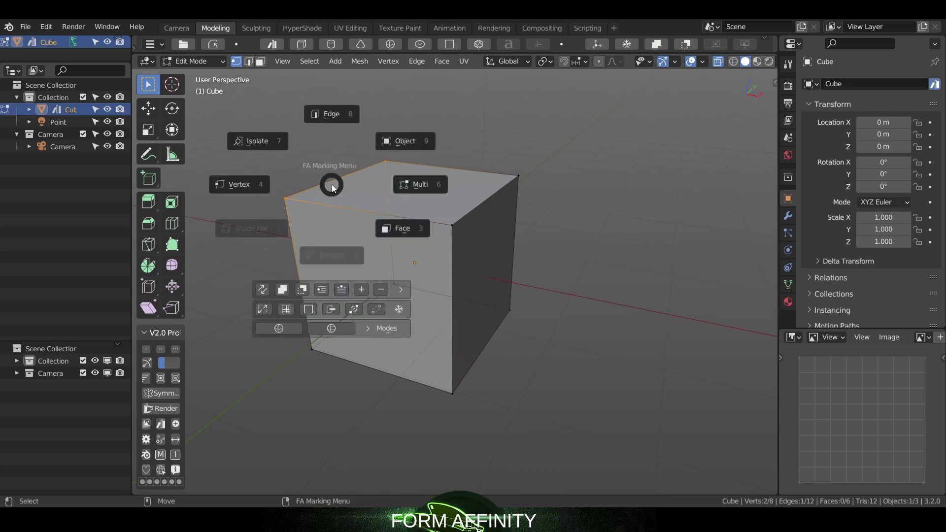
left_click(379, 308)
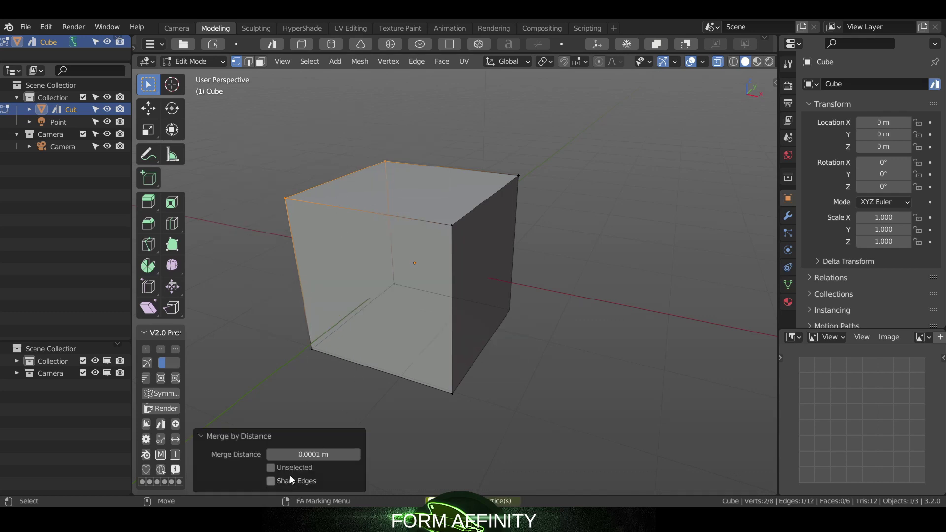
left_click(357, 455)
left_click(357, 455)
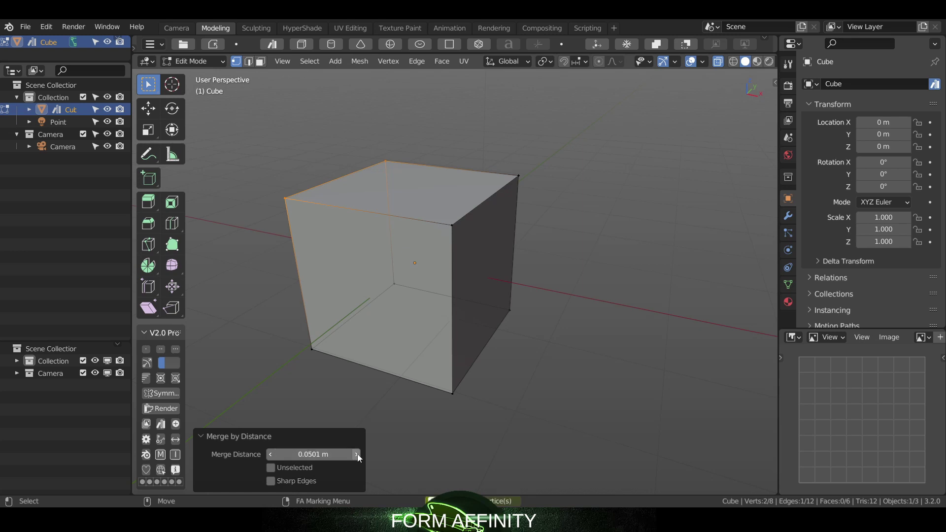
left_click(313, 455)
type("0.78")
key("Return")
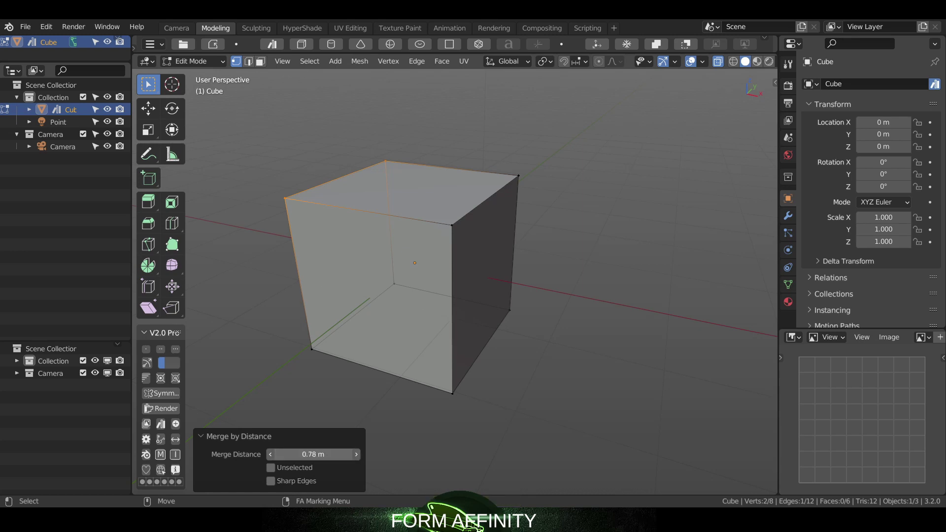
Raise the merge distance to 2 m and orbit around the resulting wedge-shaped mesh
left_click(313, 455)
type("2.01")
key("Return")
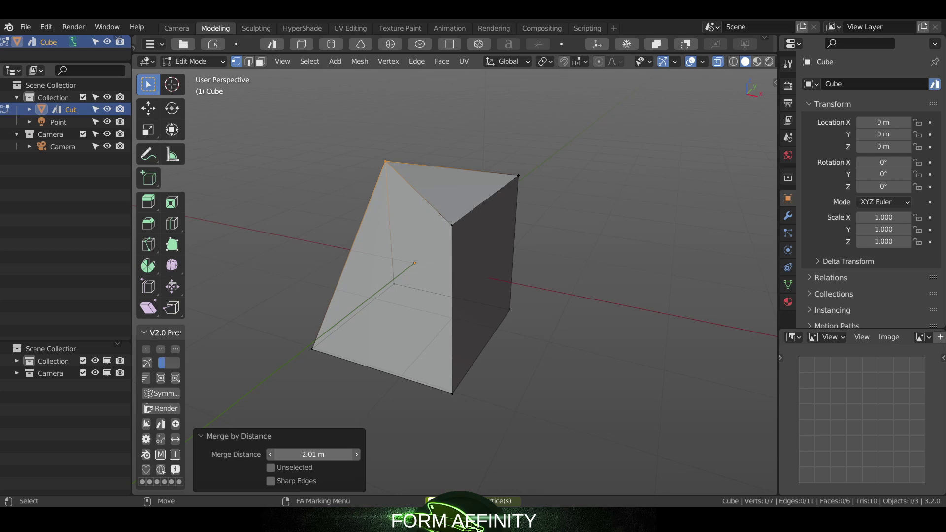
mouse_move(313, 455)
left_mouse_down("ctrl")
mouse_move(295, 454)
mouse_move(325, 455)
left_mouse_up("ctrl")
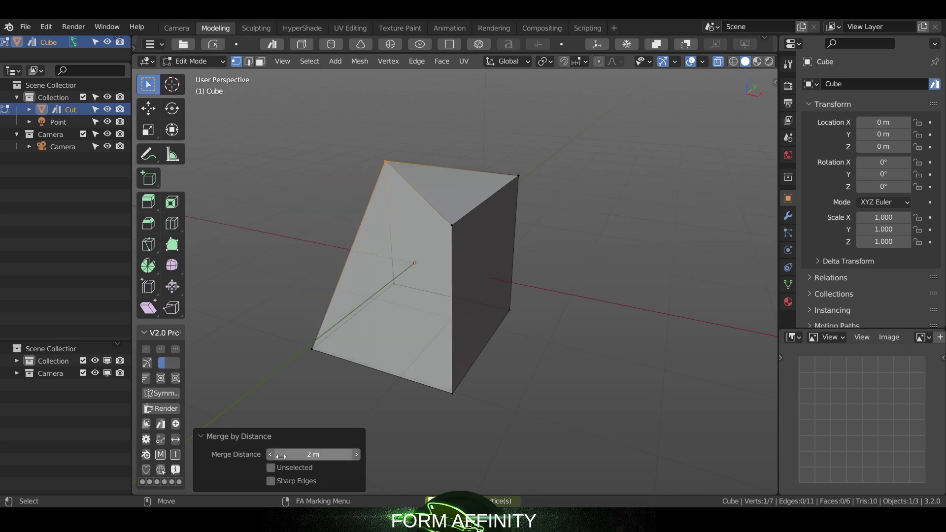
middle_click_drag(551, 203, 619, 173)
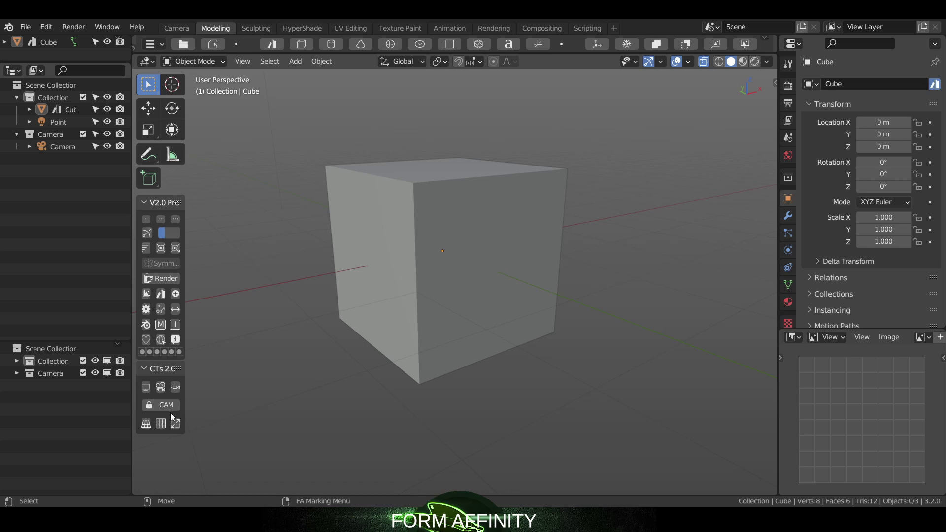
Delete the cube, then undo to bring it back at the origin
left_click(378, 244)
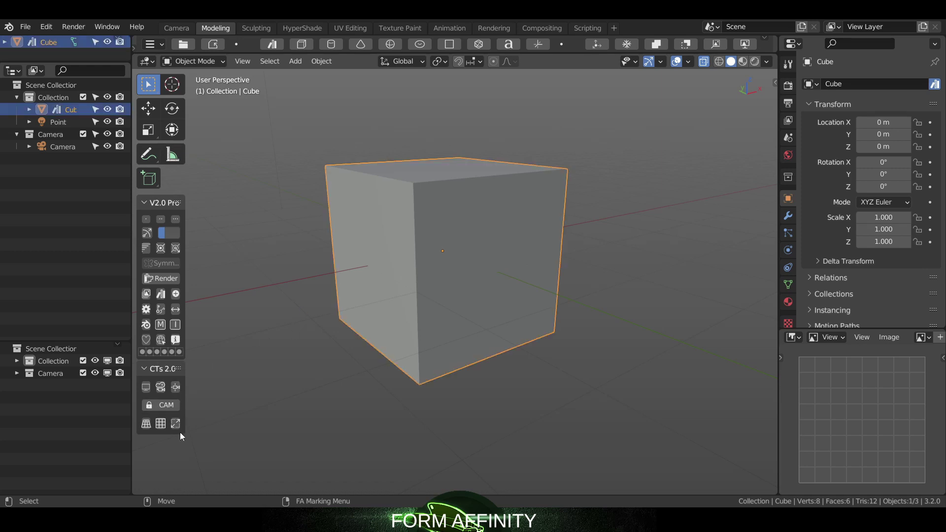
key("Delete")
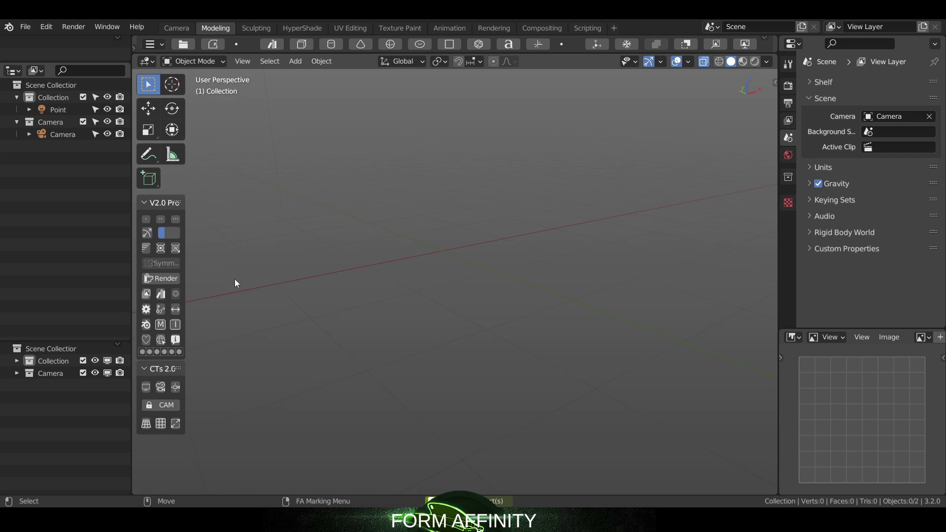
left_click(304, 43)
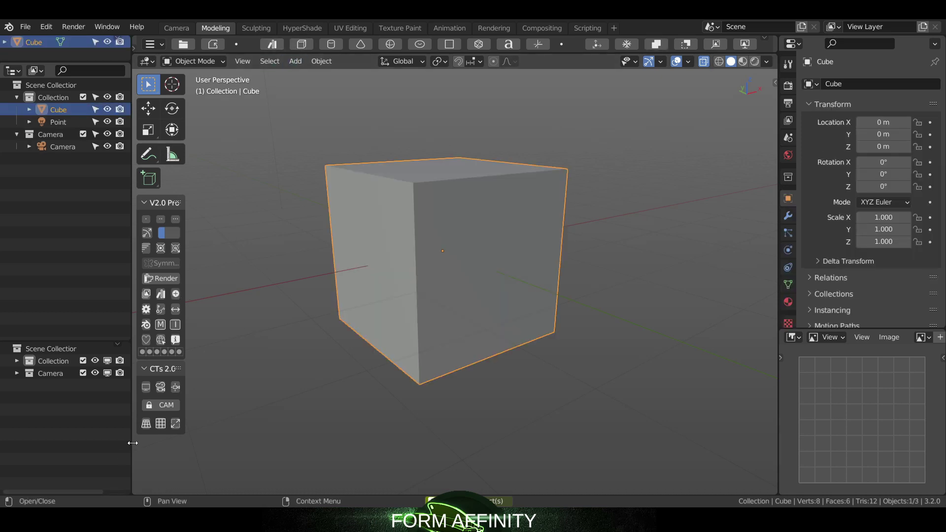
Lock all of the Camera's transforms with the CAM button, unlock them again, and deselect it
left_click(172, 402)
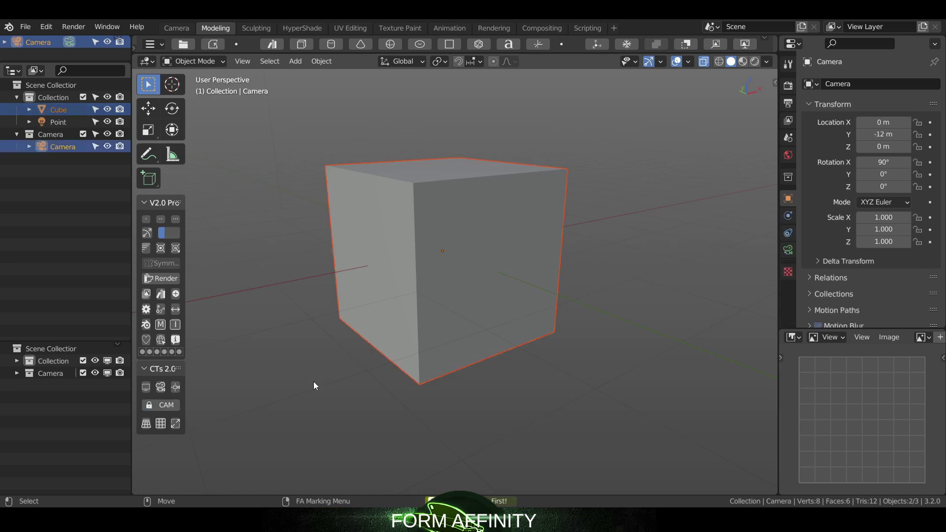
left_click(52, 147)
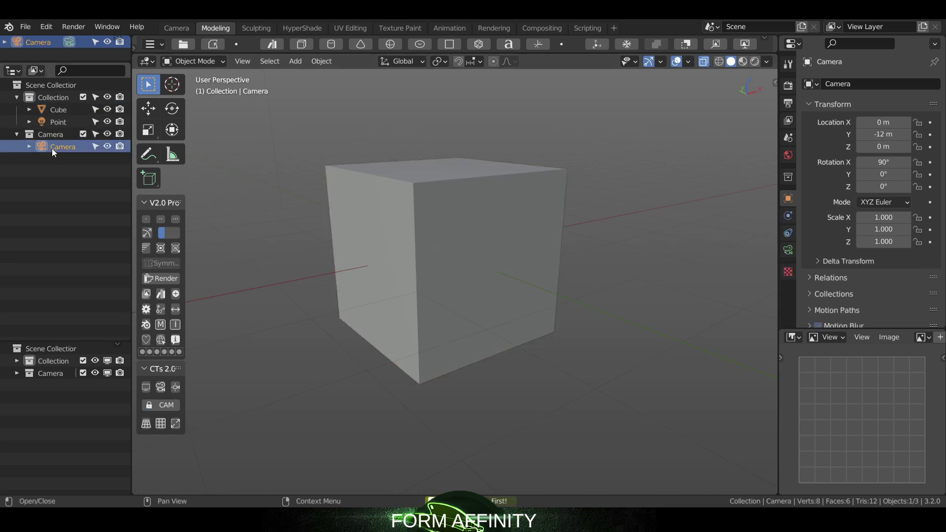
left_click(166, 405)
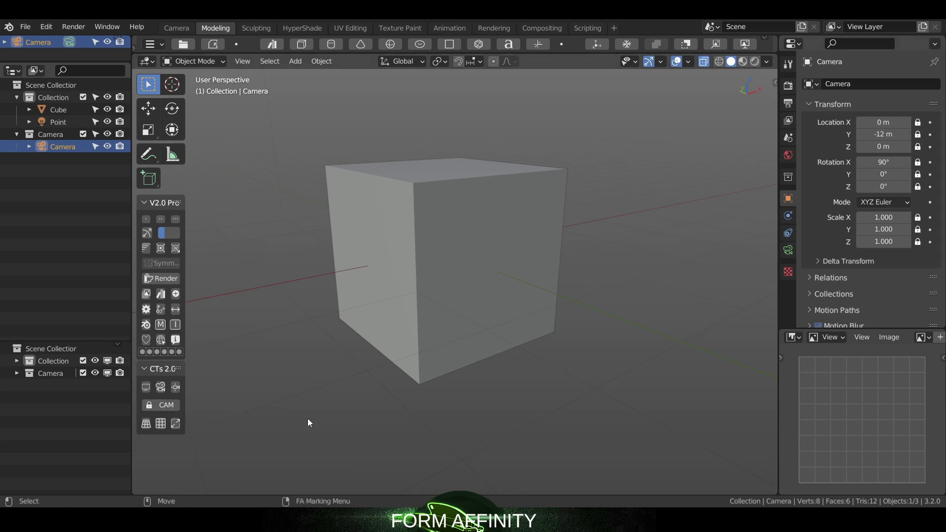
left_click(176, 407)
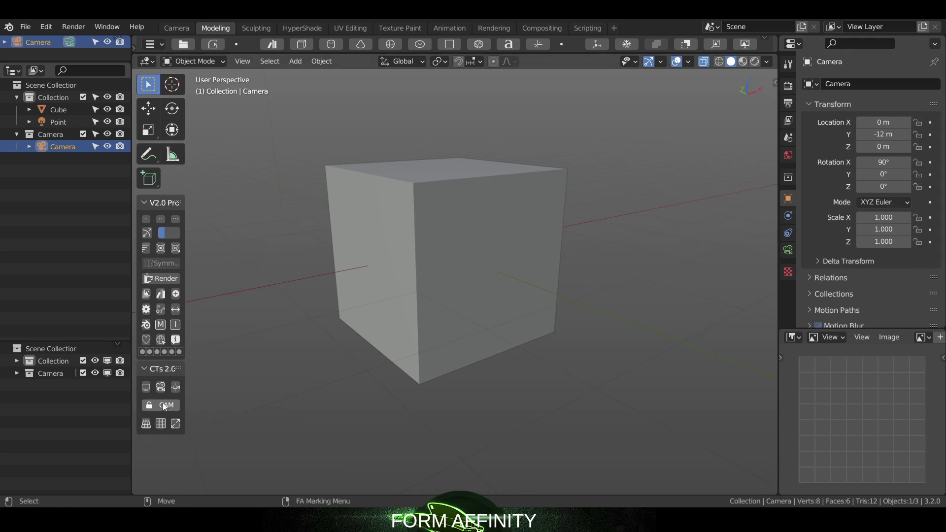
left_click(240, 338)
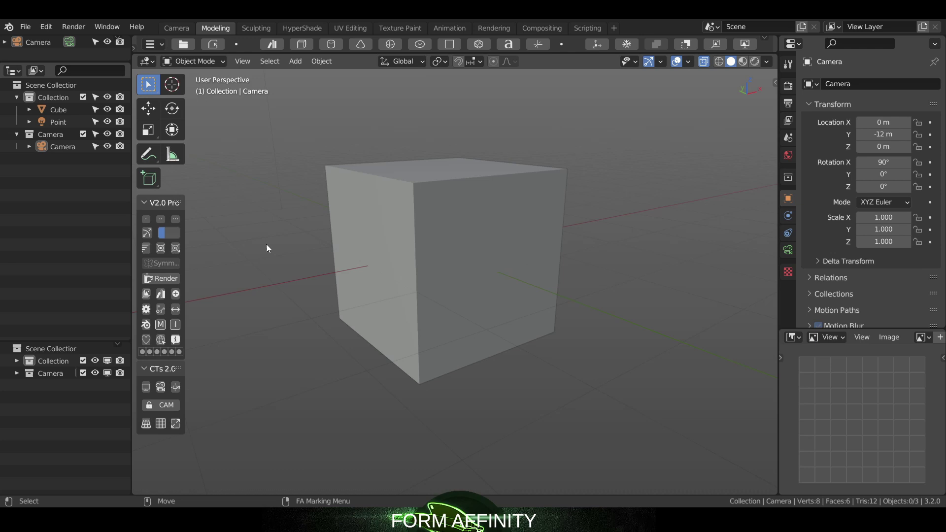
Open and dismiss the F2 rename and Ctrl+F2 Batch Rename popups, then delete the cube
key("F2")
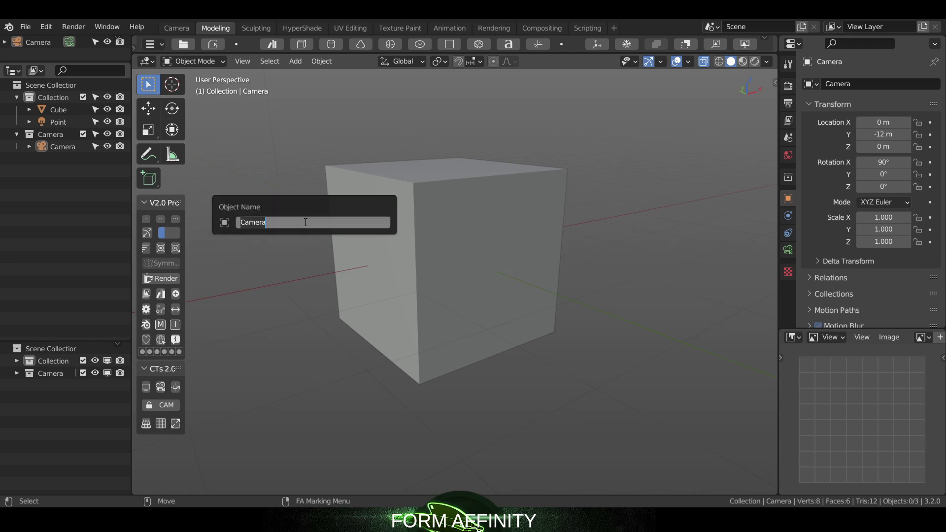
key("Return")
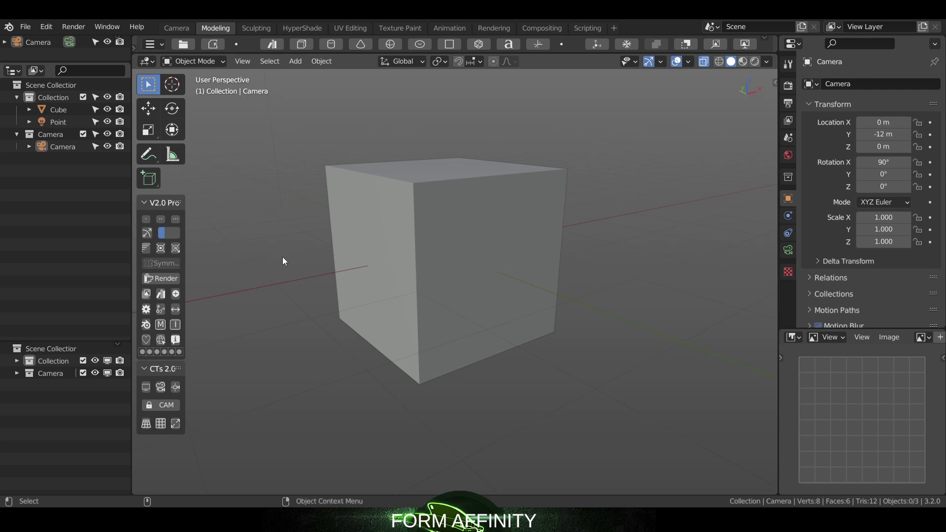
key("ctrl+F2")
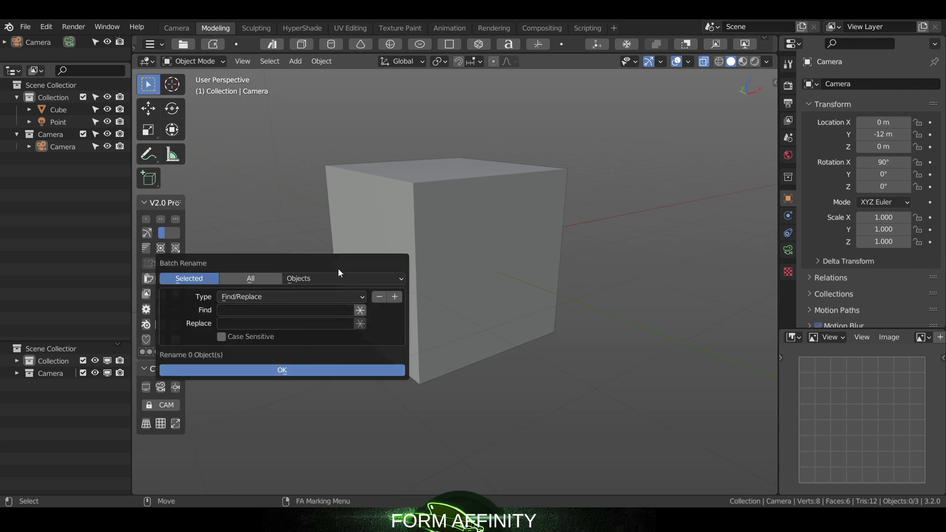
left_click(447, 206)
key("Delete")
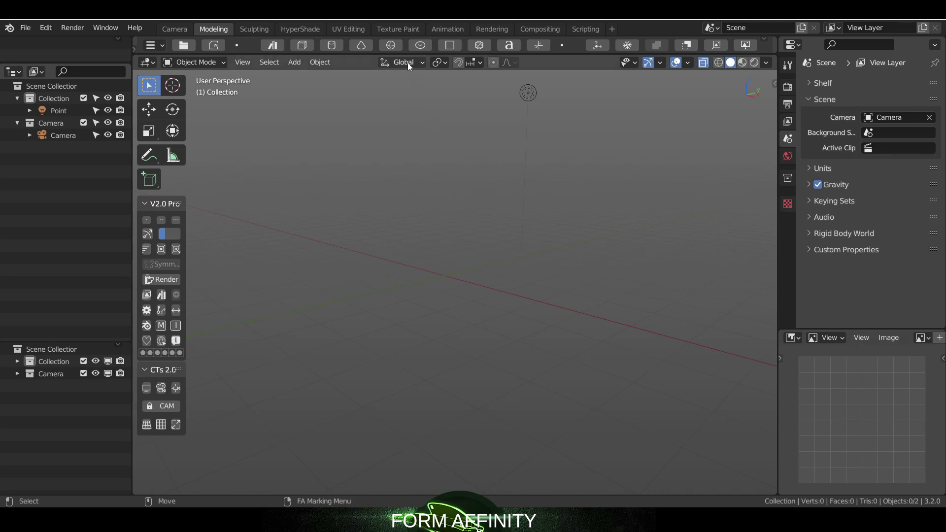
Add a UV sphere with 32 segments, 16 rings and radius 1, then deselect it
left_click(398, 45)
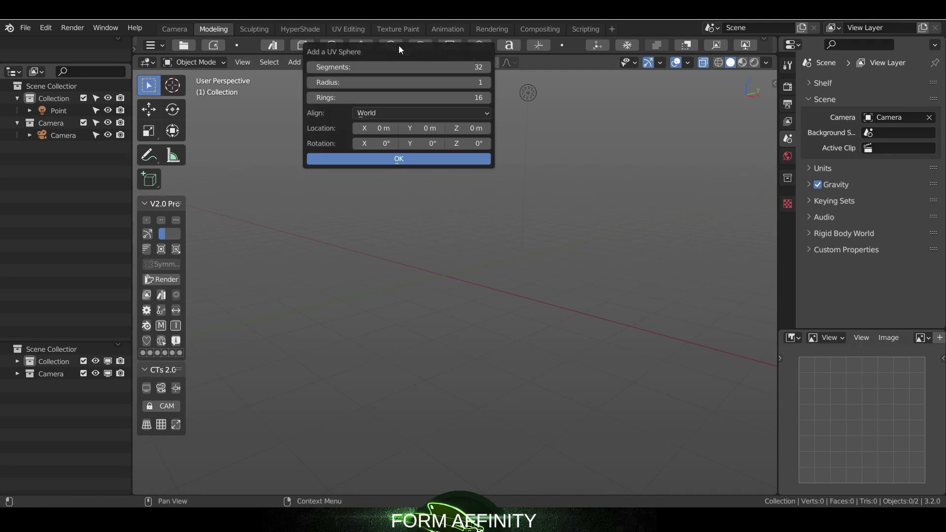
left_click(408, 165)
left_click(405, 214)
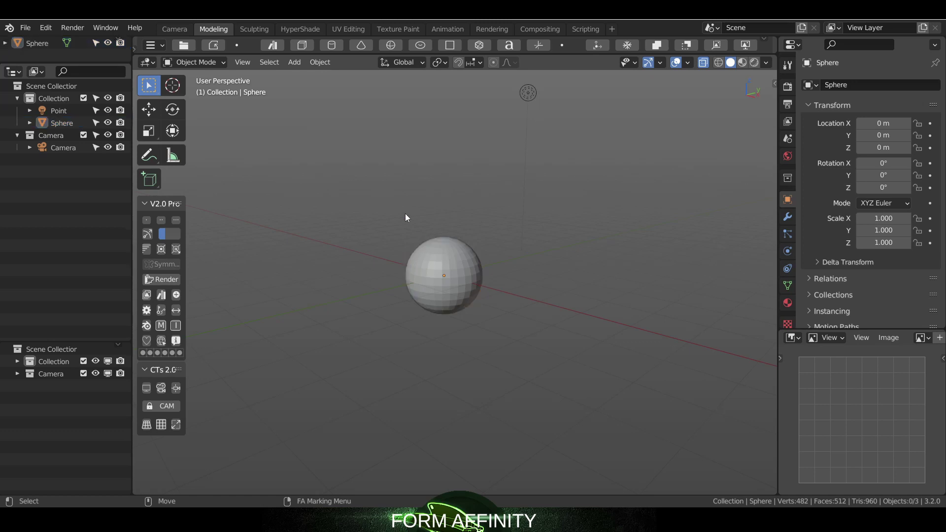